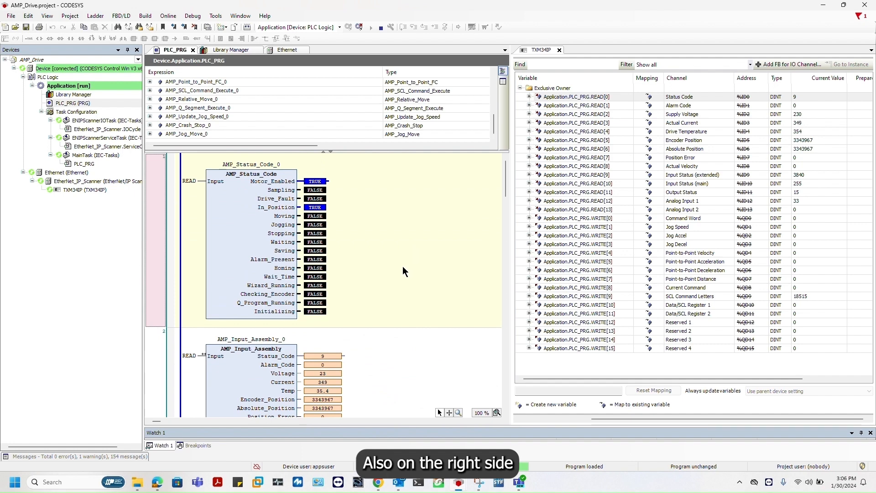
Examine the drive's Status Code and Command Word channels and the outputs of the AMP_Status_Code_0 and AMP_Input_Assembly_0 blocks.
click(582, 88)
click(708, 97)
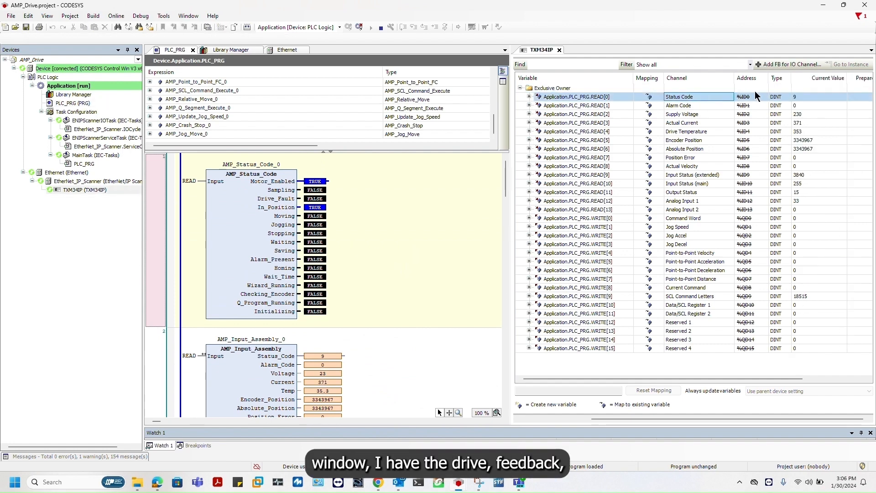
click(680, 221)
scroll(395, 264, down, 3)
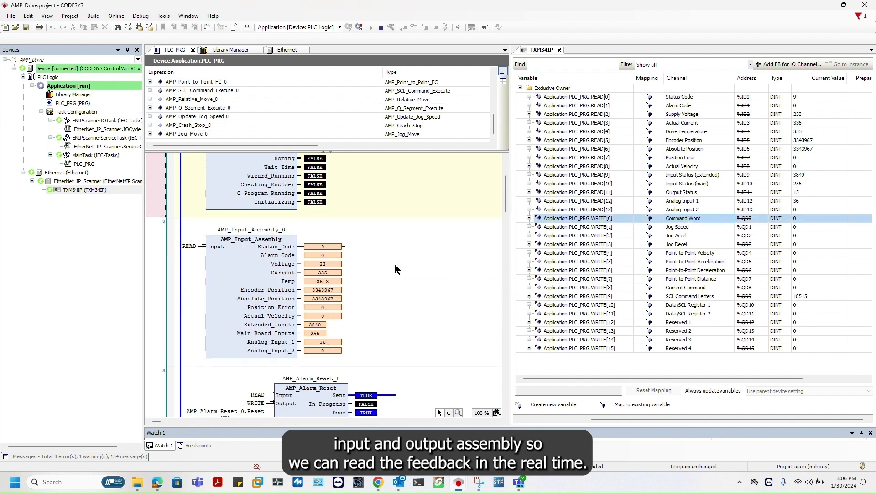
scroll(378, 255, up, 3)
click(306, 187)
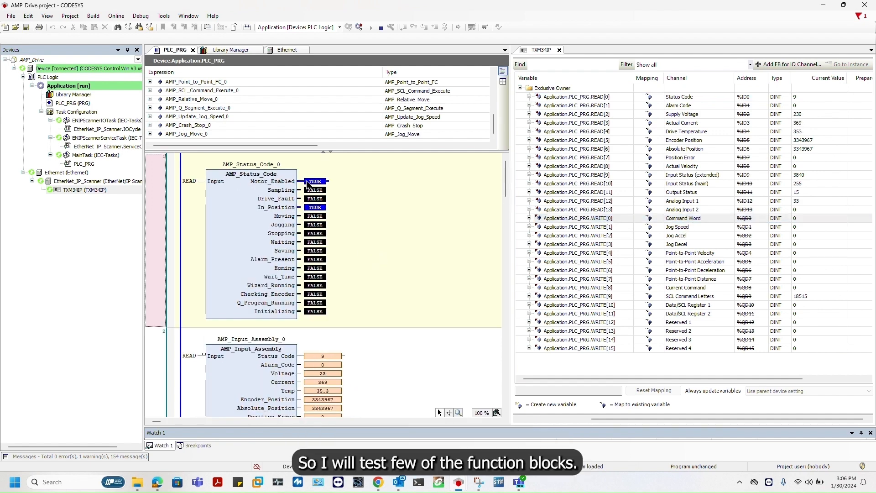
Prepare a new value of 5 for each of the Speed, Acc and Dec inputs of the AMP_Jog_Move_0 block.
scroll(340, 247, down, 6)
scroll(341, 258, down, 2)
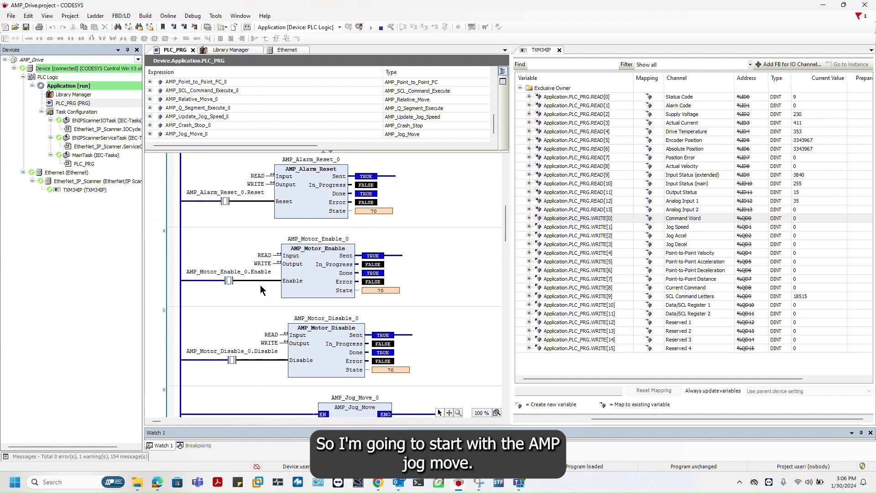
scroll(273, 292, down, 4)
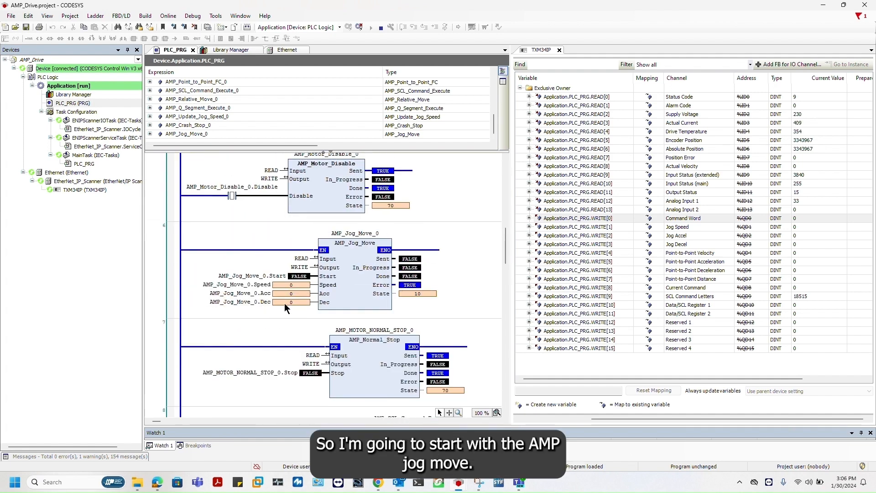
double_click(305, 287)
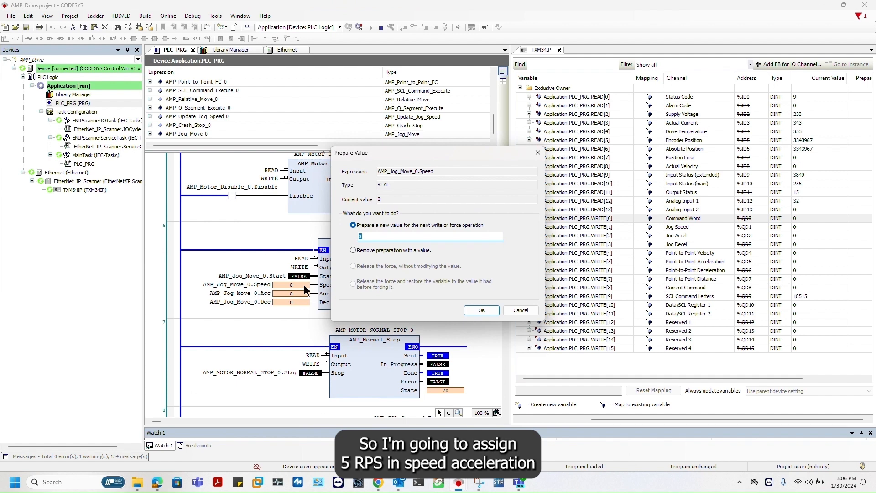
text(5)
key(Return)
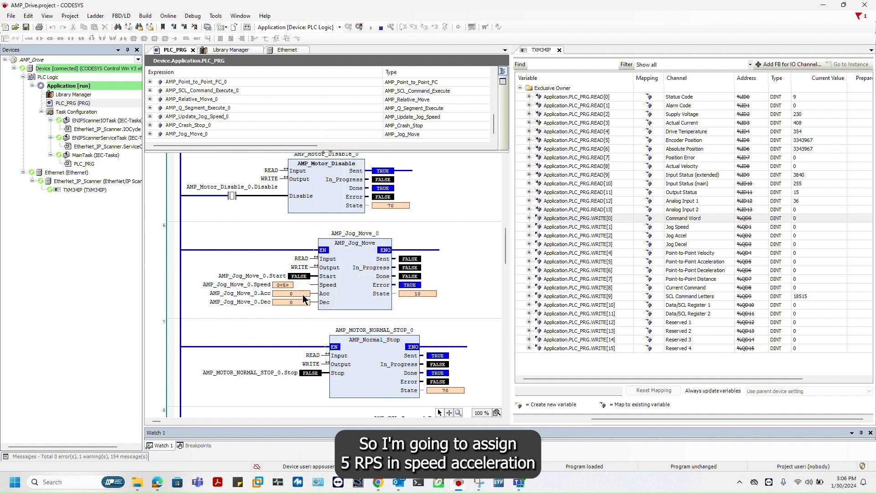
double_click(303, 294)
text(5)
key(Return)
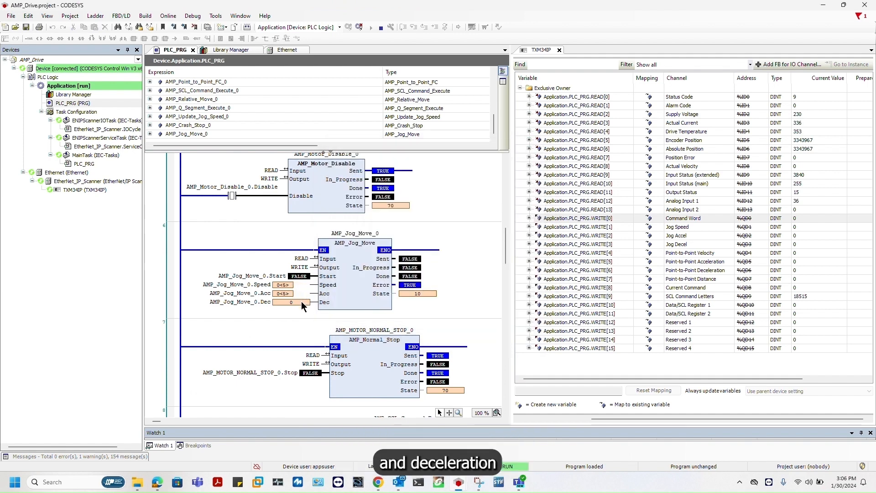
double_click(301, 302)
text(5)
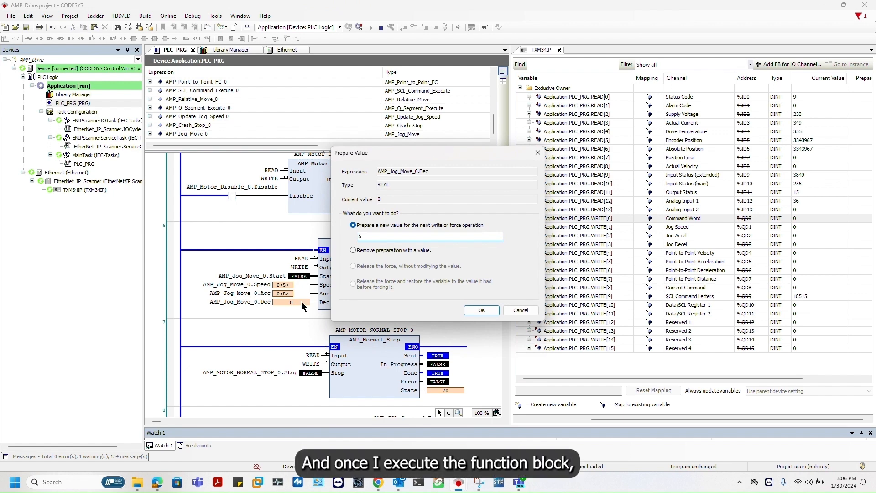
key(Return)
Prepare TRUE for AMP_Jog_Move_0.Start and write all prepared values to the application to start the jog move.
double_click(299, 277)
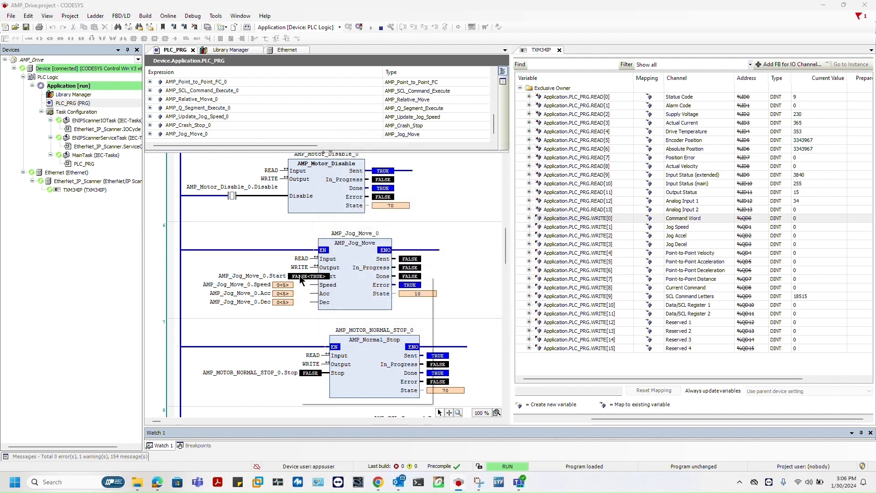
right_click(299, 276)
click(346, 363)
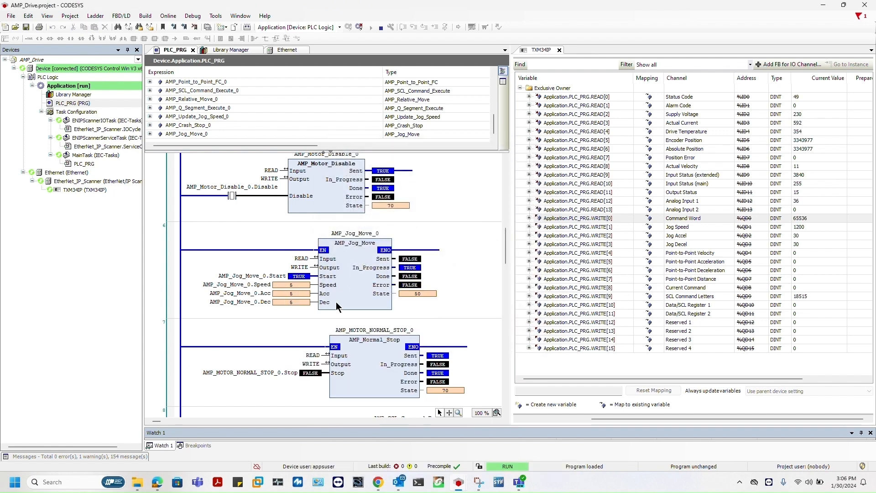
Reset AMP_Jog_Move_0.Start to FALSE by writing the prepared value to the application.
double_click(302, 276)
right_click(302, 275)
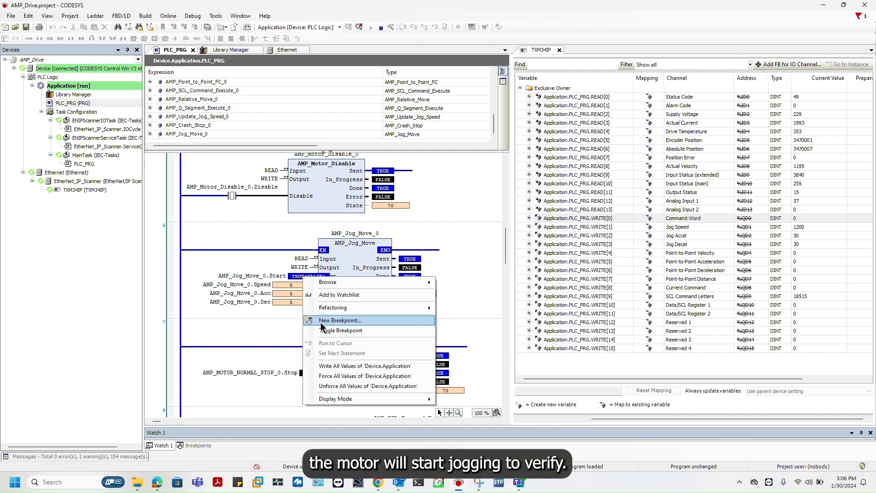
click(330, 367)
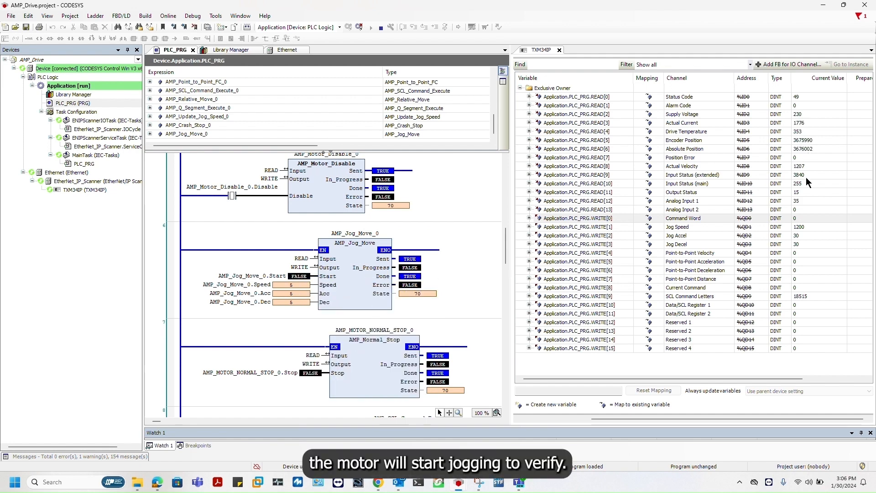
Stop the motor jogging by writing TRUE to the Stop input of the AMP_MOTOR_NORMAL_STOP_0 block.
scroll(466, 228, up, 10)
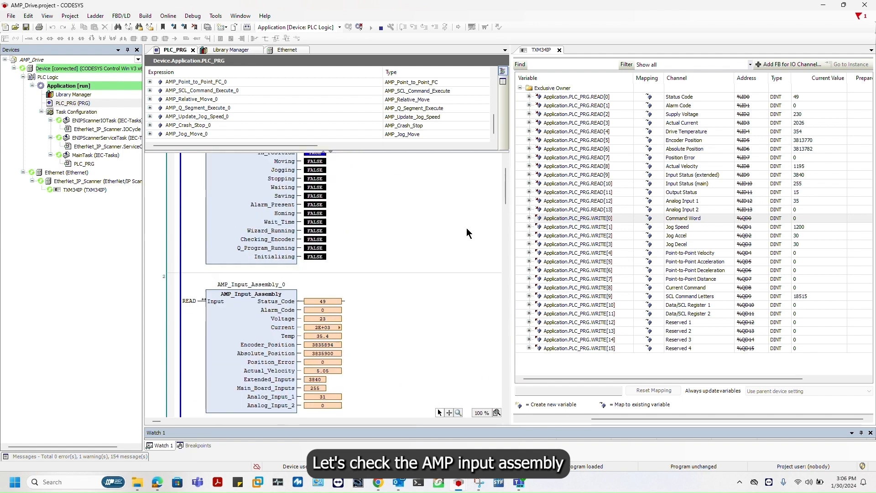
scroll(466, 229, up, 2)
scroll(447, 267, down, 5)
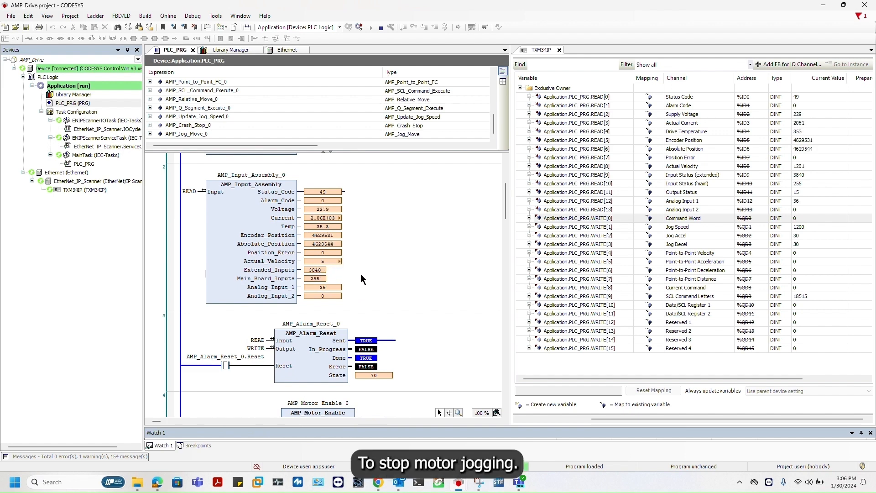
scroll(319, 266, down, 5)
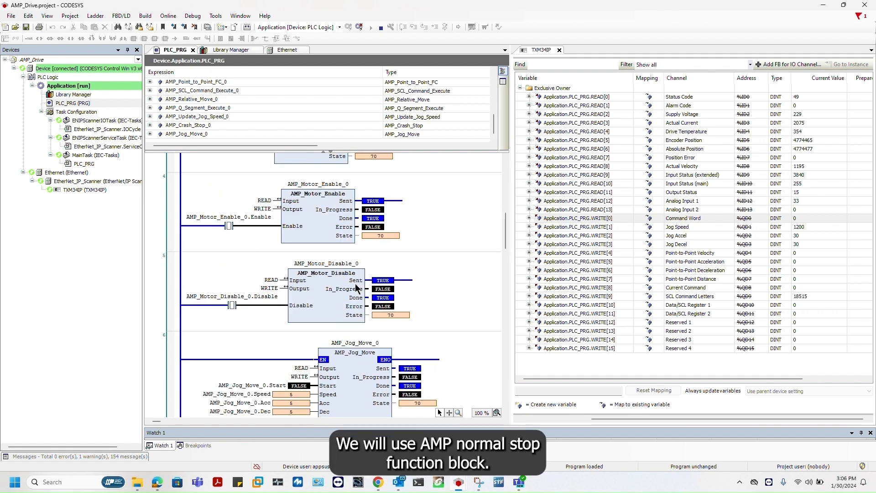
scroll(349, 293, down, 3)
scroll(328, 300, down, 3)
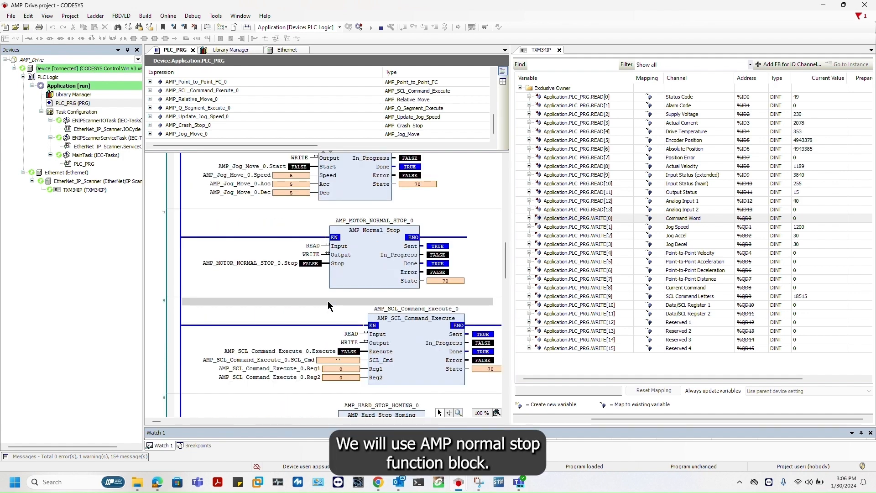
right_click(310, 264)
click(356, 351)
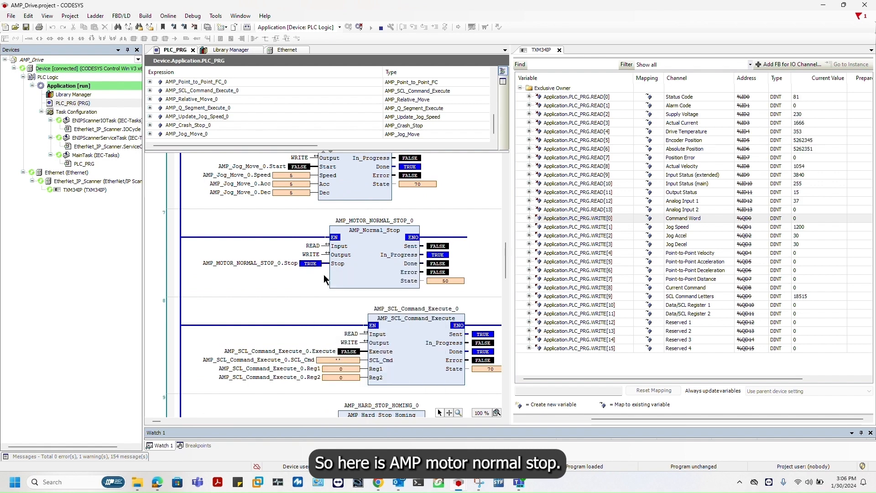
Reset AMP_MOTOR_NORMAL_STOP_0.Stop to FALSE by writing the prepared value to the application.
double_click(317, 264)
right_click(317, 264)
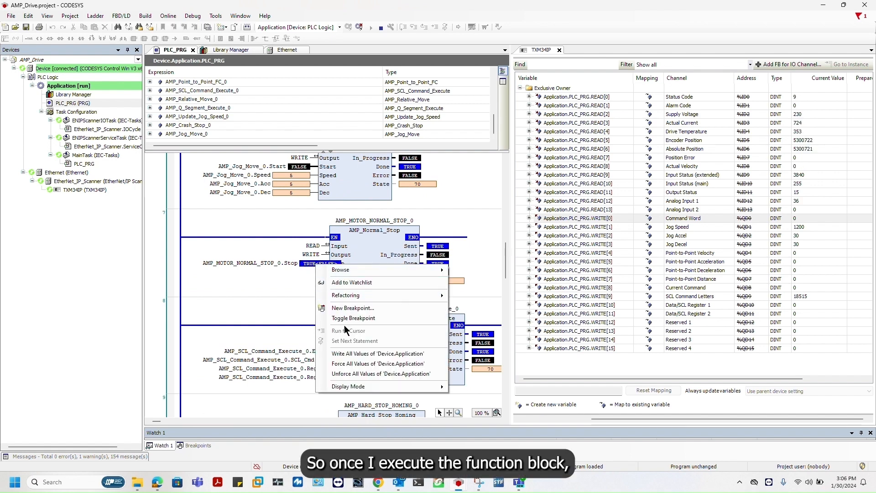
click(348, 354)
Widen the PLC_PRG editor area and prepare 'EP' as the SCL_Cmd value of the AMP_SCL_Command_Execute_0 block.
scroll(426, 278, up, 4)
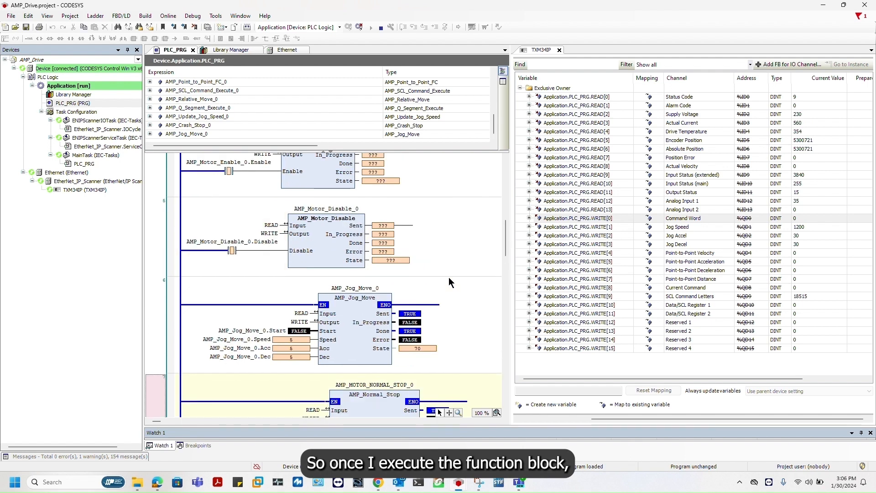
scroll(448, 279, up, 10)
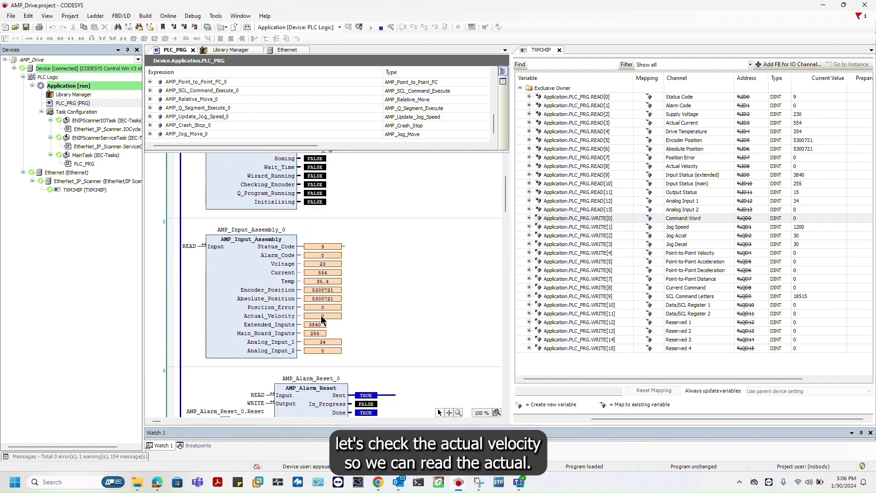
scroll(365, 315, down, 10)
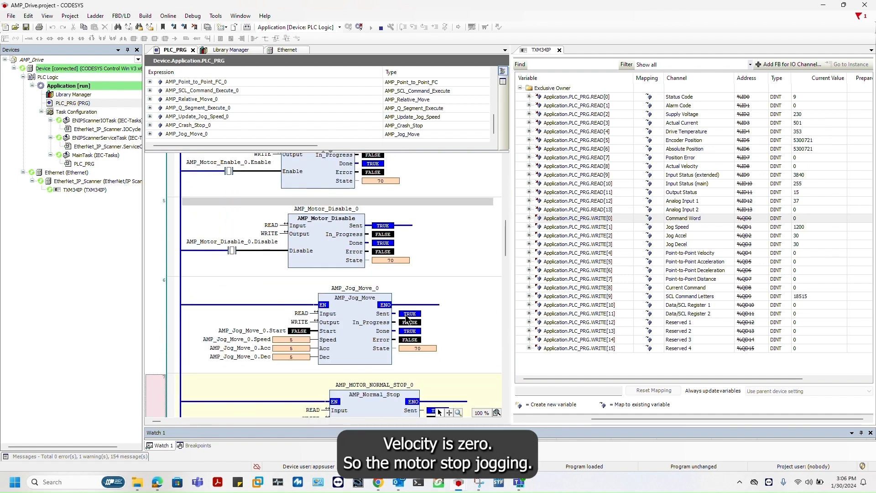
scroll(441, 277, down, 3)
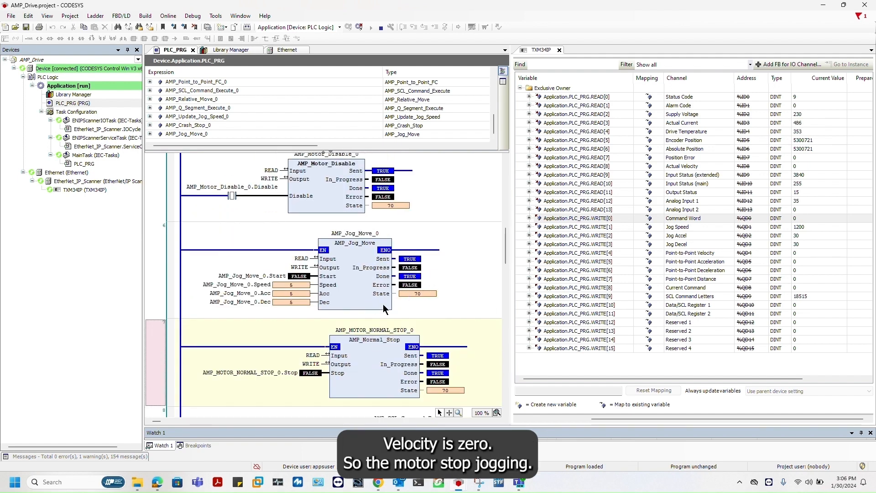
scroll(382, 304, down, 7)
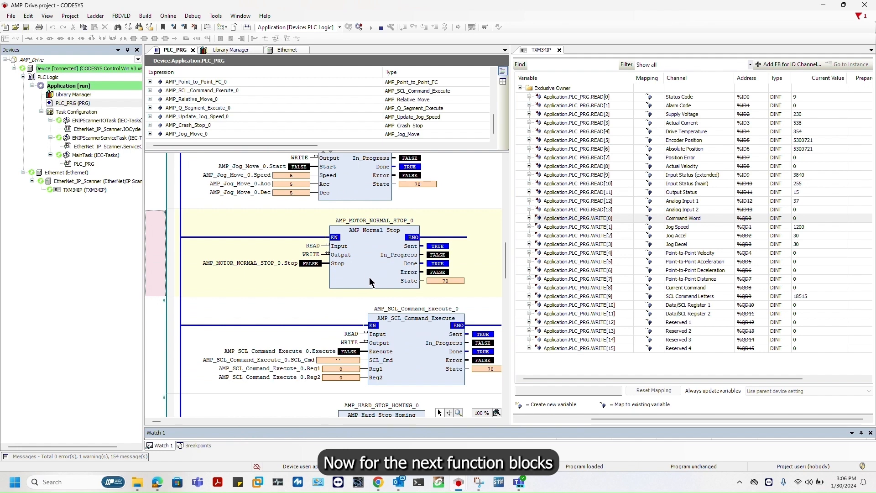
scroll(369, 281, down, 3)
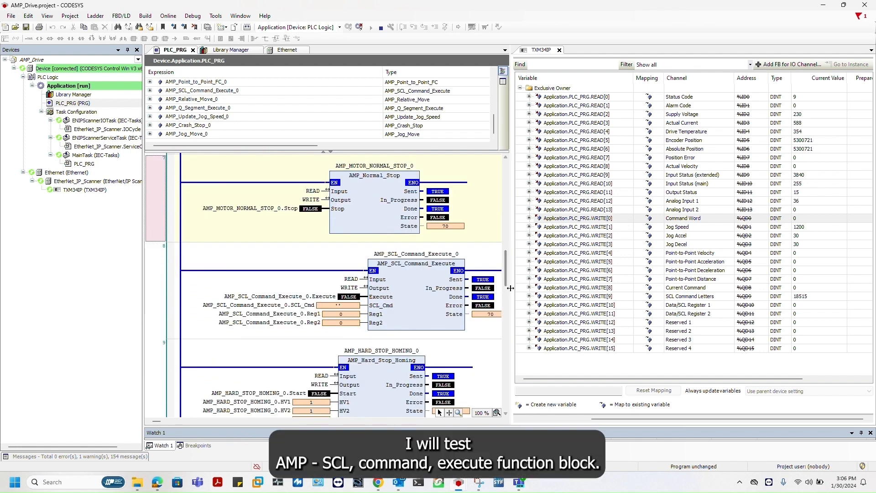
drag(511, 287, 546, 292)
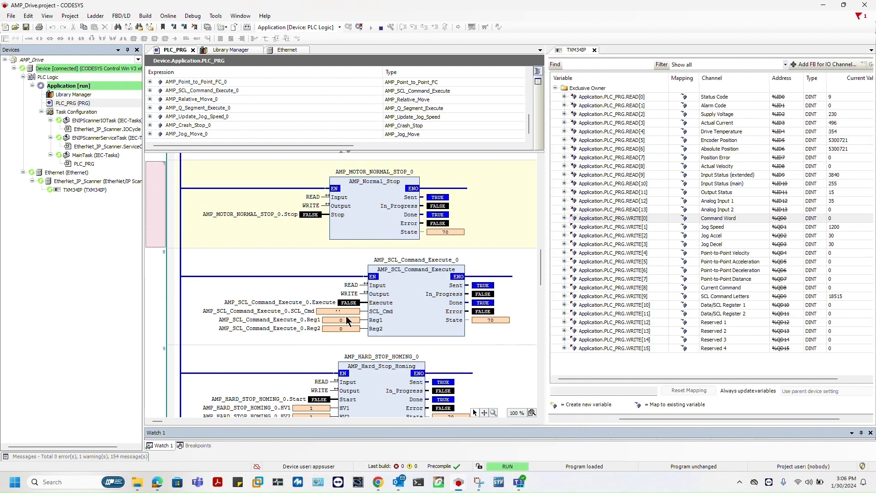
scroll(412, 324, down, 4)
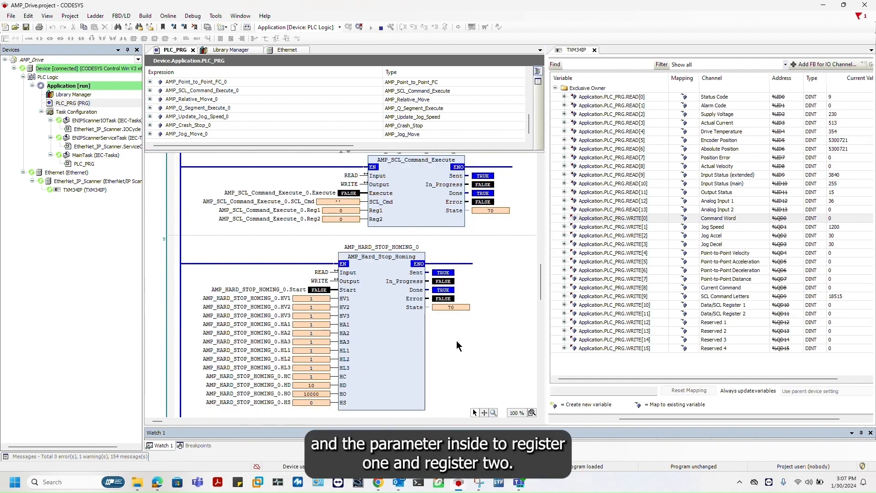
double_click(339, 202)
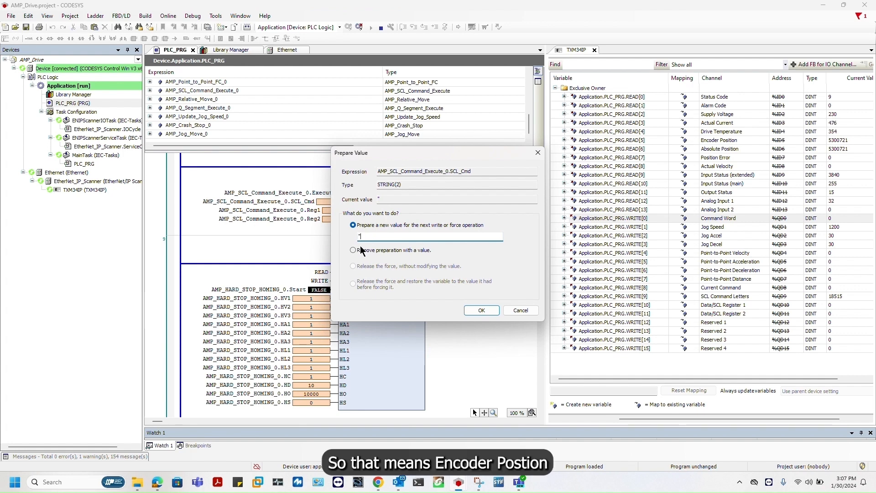
key(Caps_Lock)
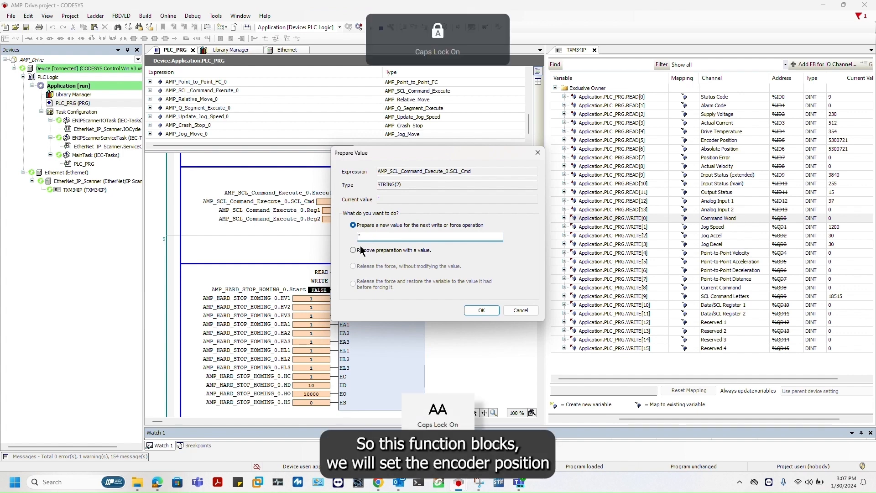
text('EP')
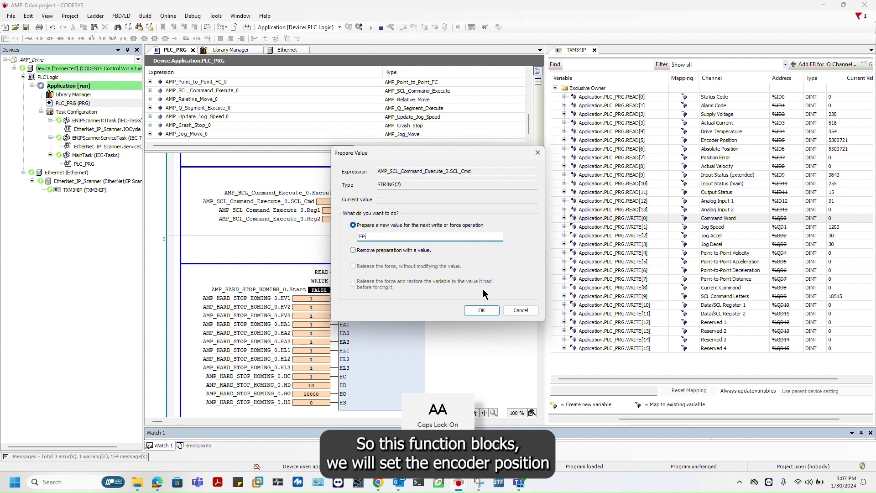
click(491, 309)
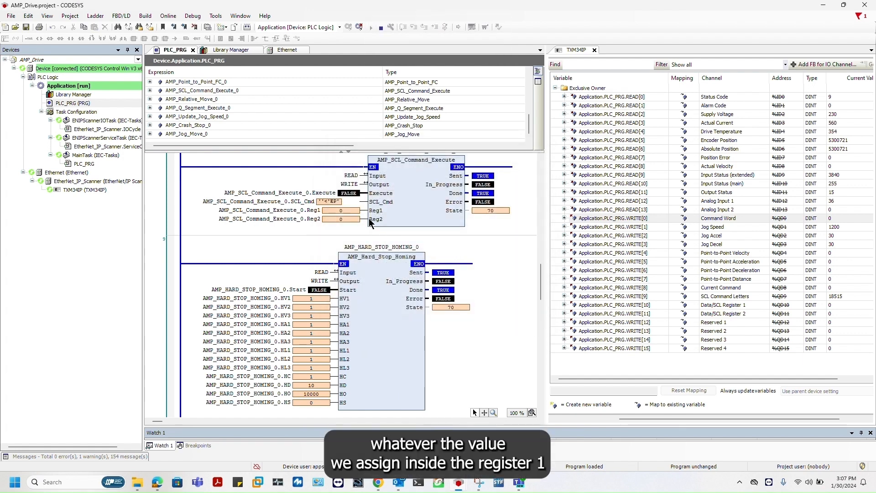
Execute the SCL command by preparing TRUE for AMP_SCL_Command_Execute_0.Execute and writing all prepared values.
click(842, 141)
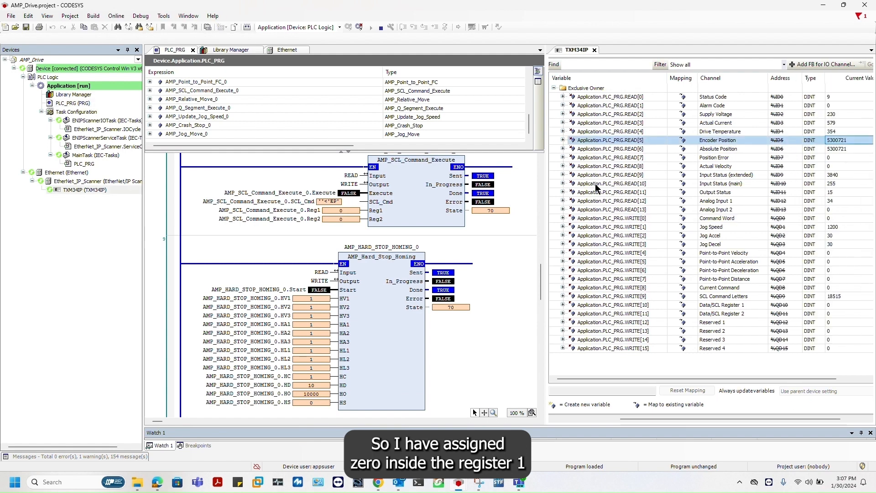
right_click(347, 192)
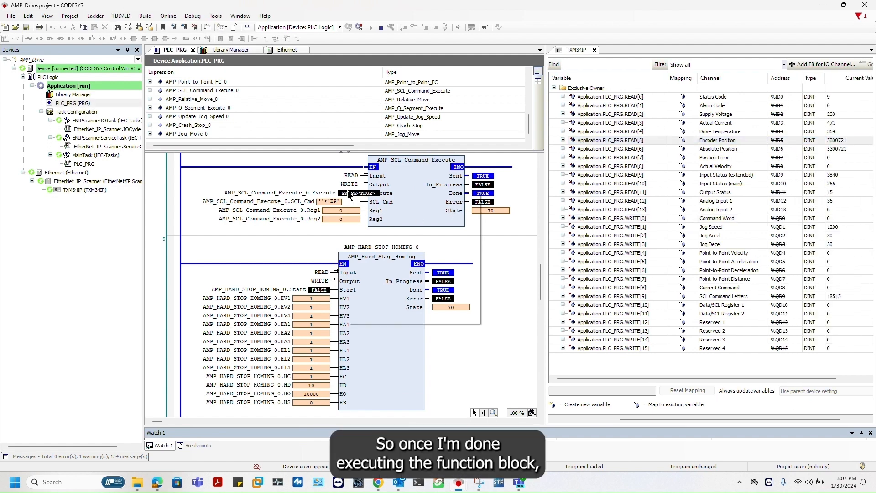
click(398, 287)
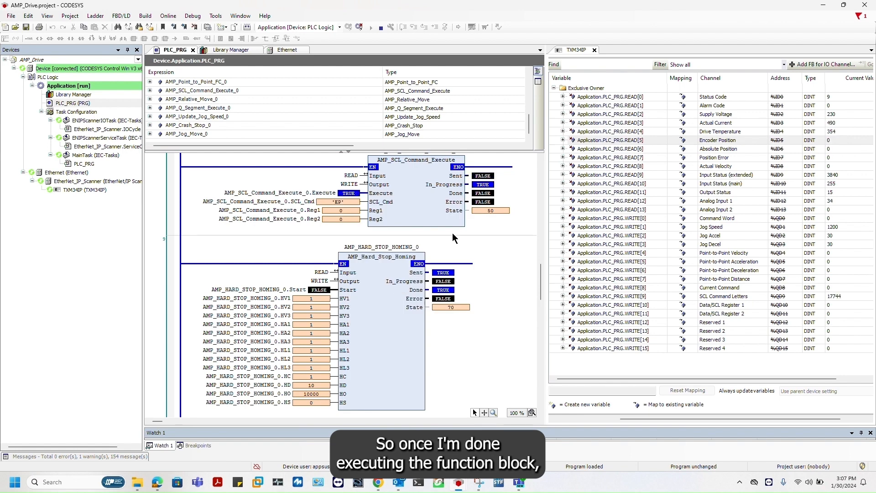
Reset AMP_SCL_Command_Execute_0.Execute to FALSE by preparing the value and writing all values to the application.
right_click(349, 198)
key(Escape)
double_click(350, 197)
right_click(349, 197)
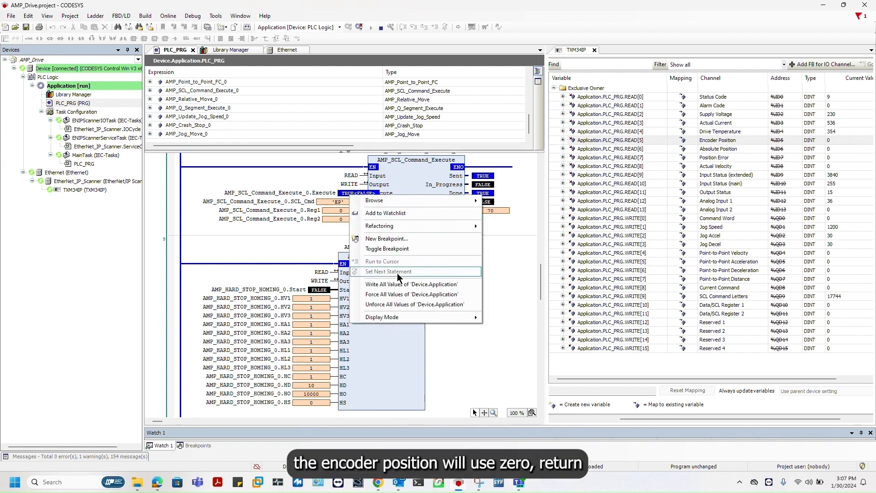
click(398, 286)
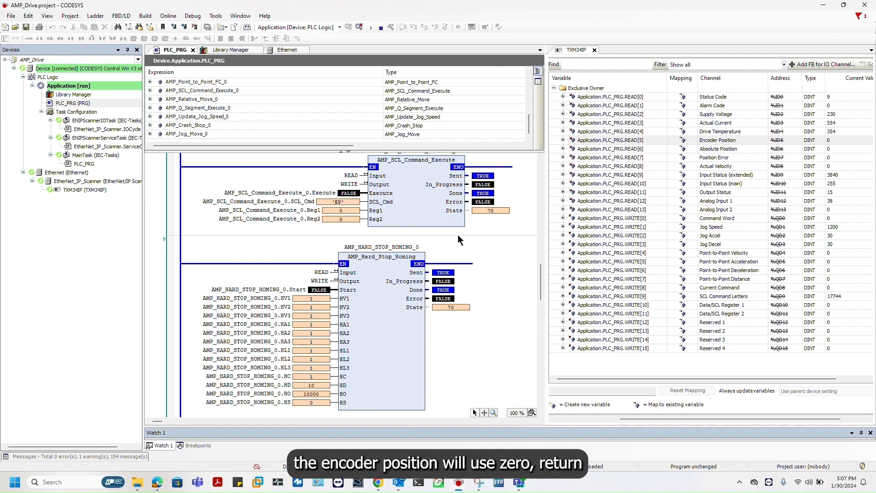
Check the Encoder Position and Absolute Position feedback of the TXM34IP drive after the SCL command.
click(839, 141)
click(838, 147)
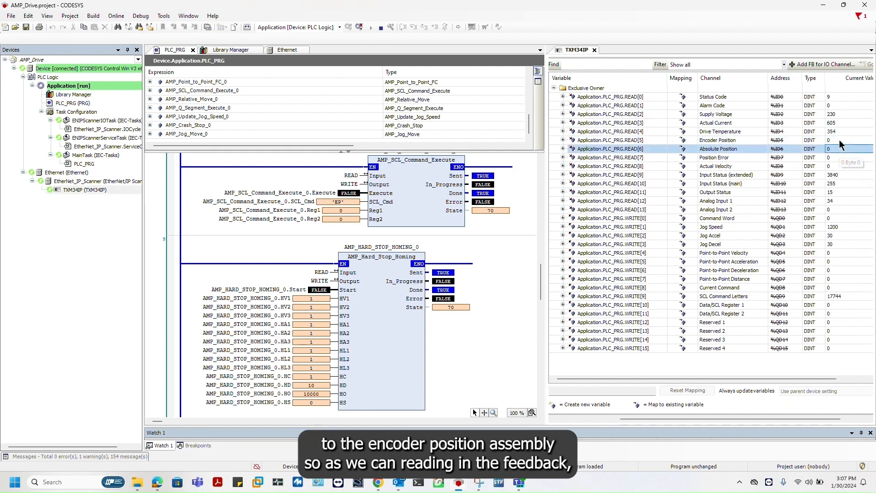
click(839, 139)
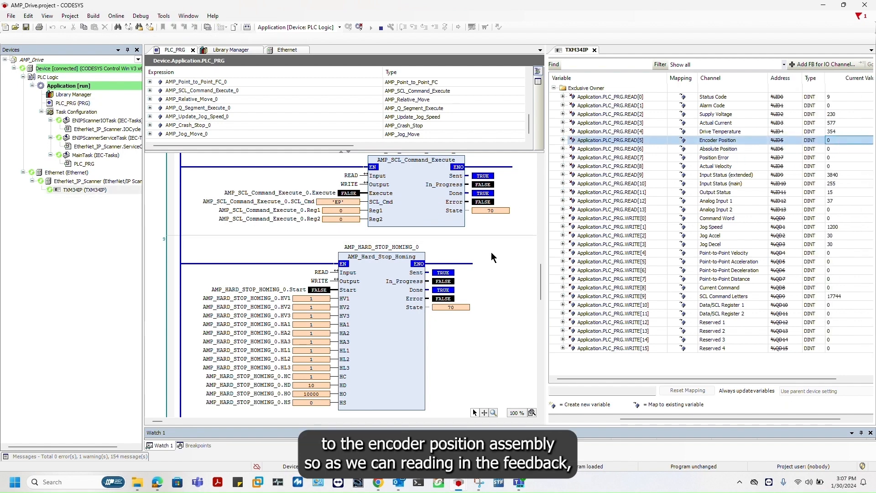
Prepare 10000 as the Distance value of the AMP_Relative_Move_0 block.
scroll(498, 292, down, 3)
scroll(488, 267, up, 3)
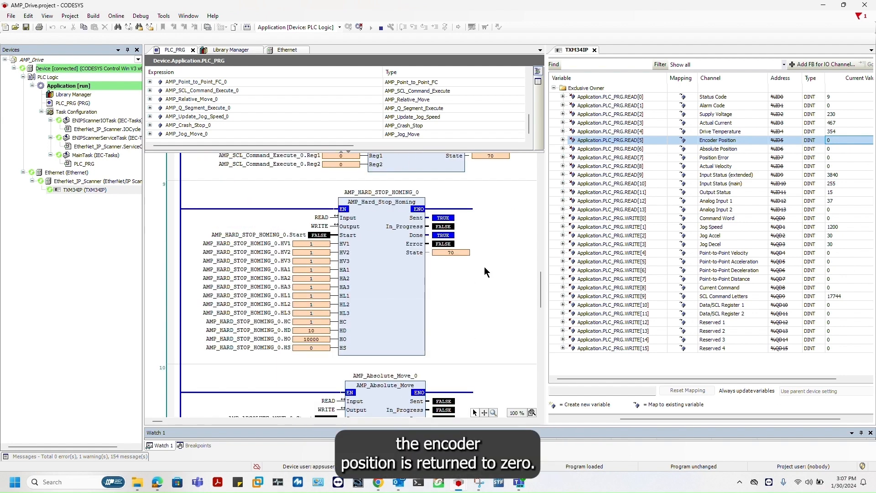
scroll(496, 292, down, 3)
click(497, 313)
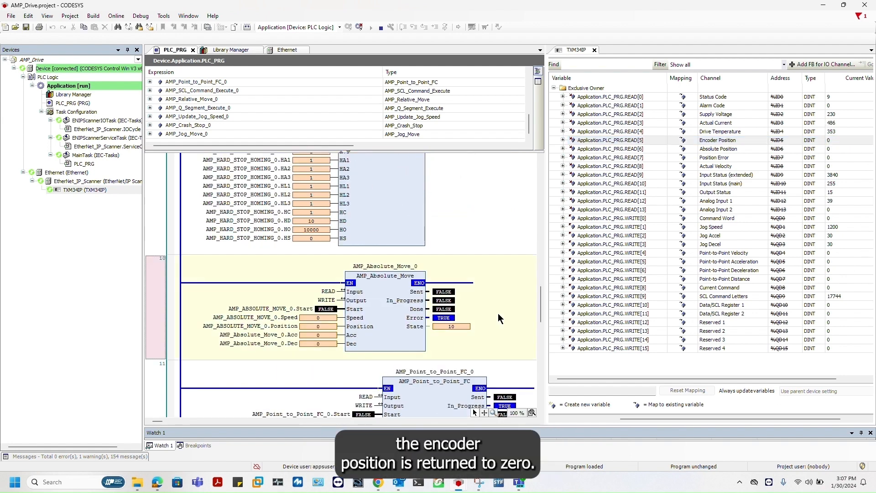
scroll(497, 313, down, 3)
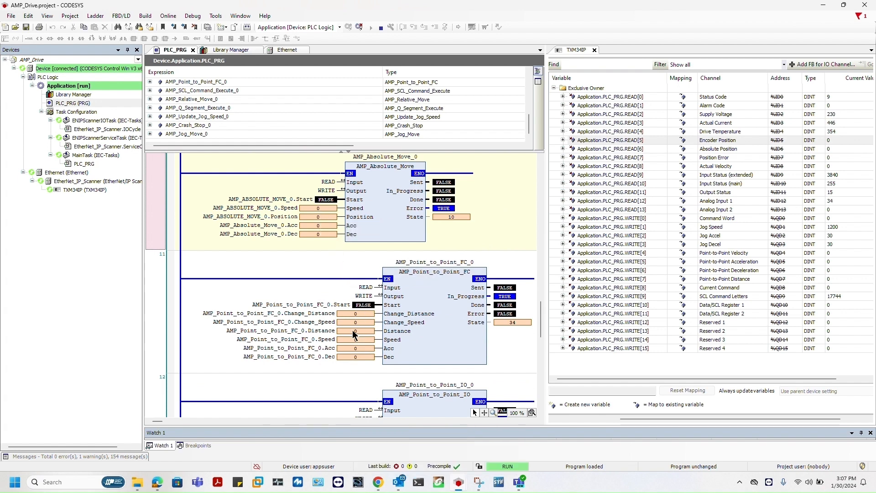
scroll(354, 333, down, 3)
scroll(397, 326, down, 3)
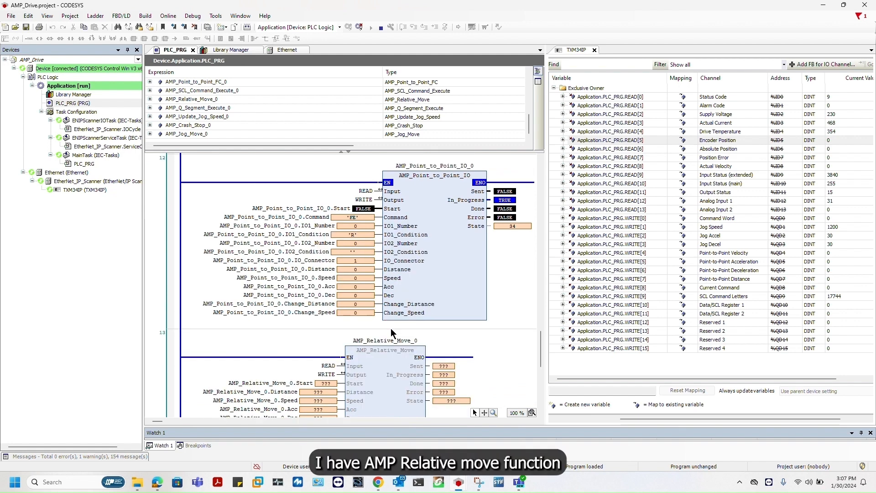
scroll(425, 314, down, 2)
scroll(390, 318, down, 2)
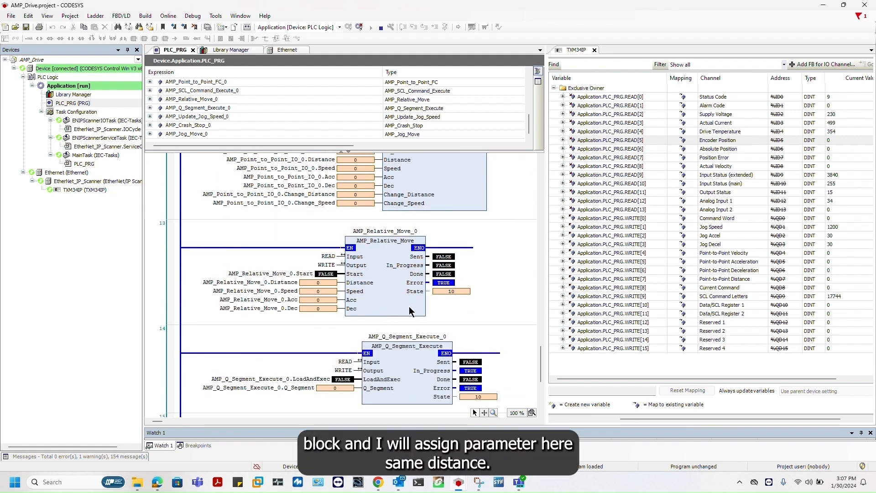
scroll(408, 307, down, 2)
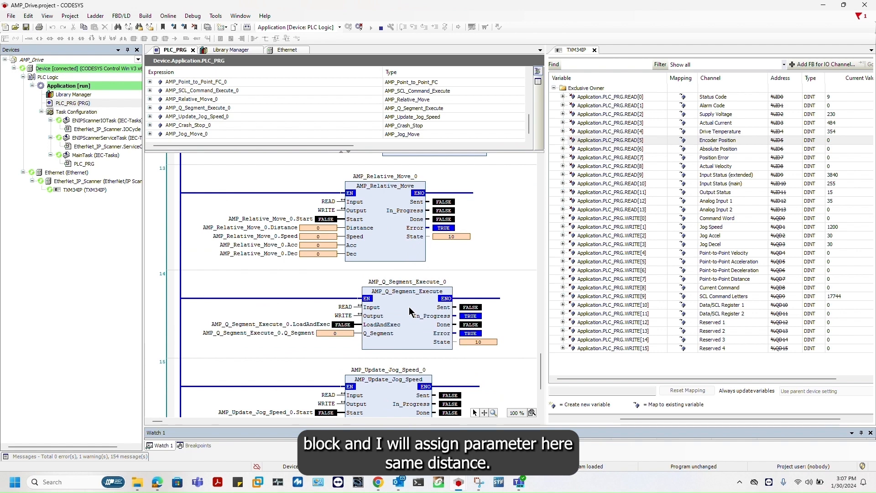
double_click(313, 227)
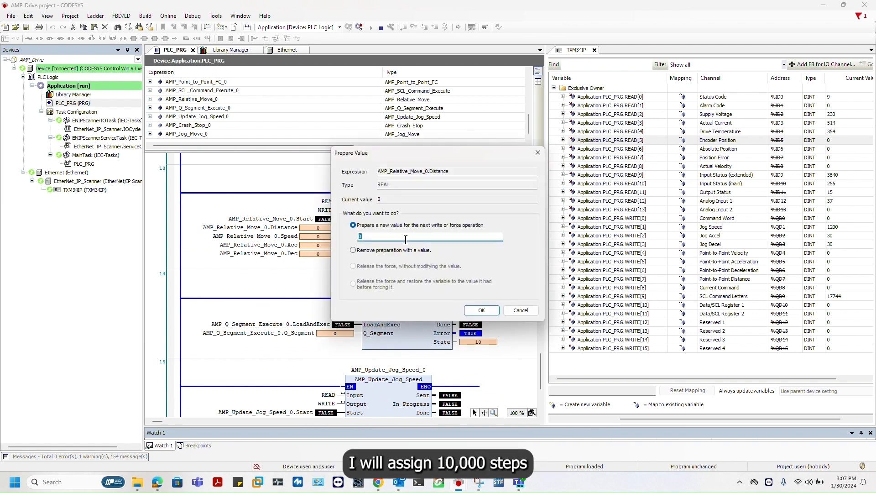
text(10000)
click(470, 310)
Prepare 5 as the Speed, Acc and Dec values of the AMP_Relative_Move_0 block.
click(319, 241)
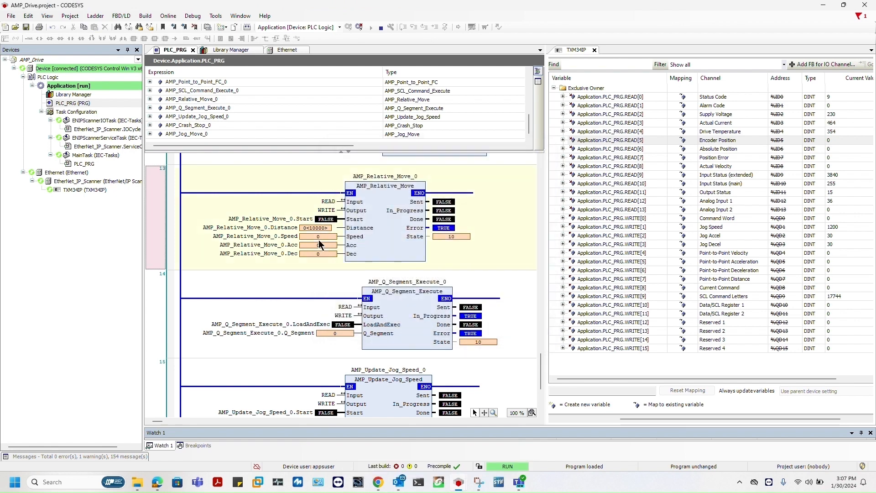
double_click(321, 236)
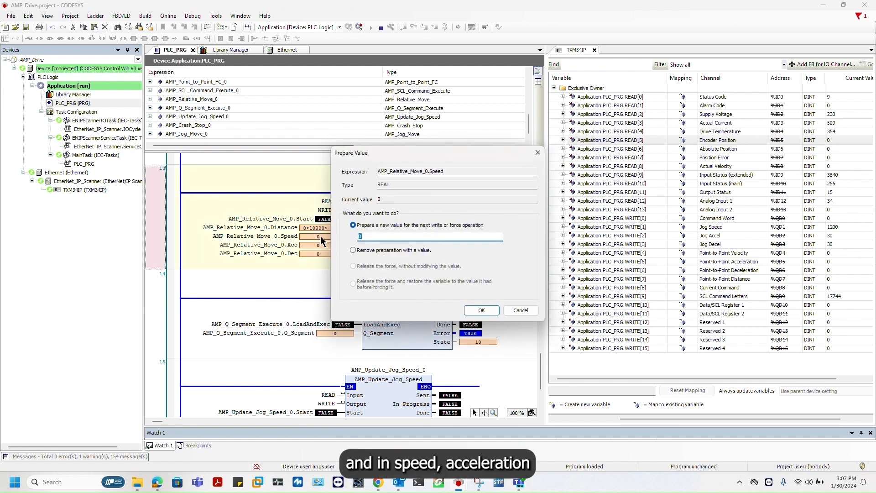
text(5)
click(473, 310)
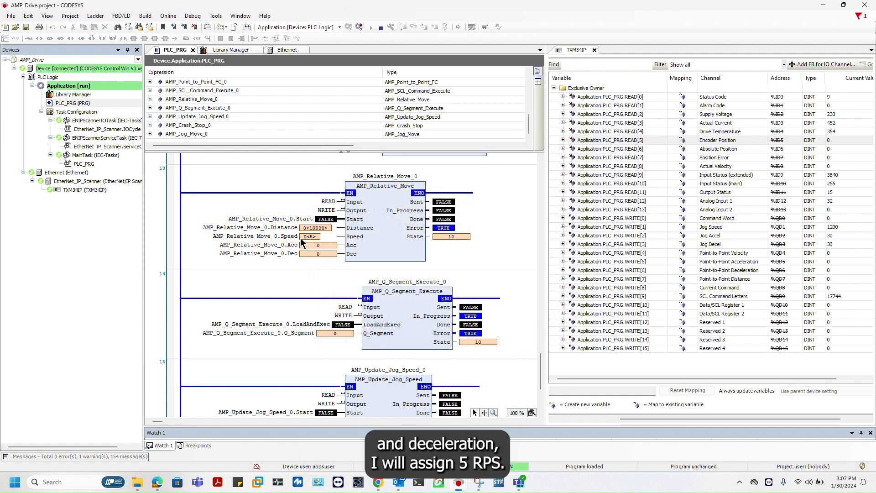
double_click(318, 246)
text(5)
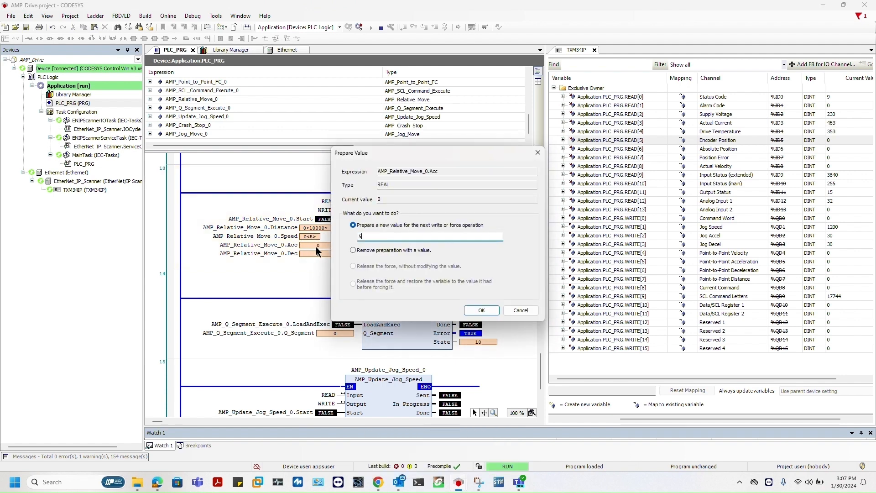
key(Return)
double_click(314, 254)
text(5)
key(Return)
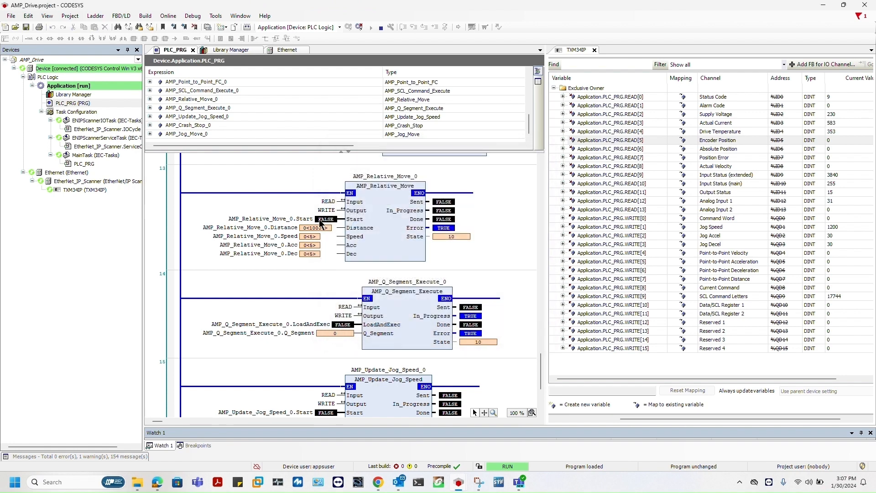
Start the relative move by preparing TRUE for AMP_Relative_Move_0.Start and writing all prepared values to the application.
double_click(324, 220)
right_click(321, 220)
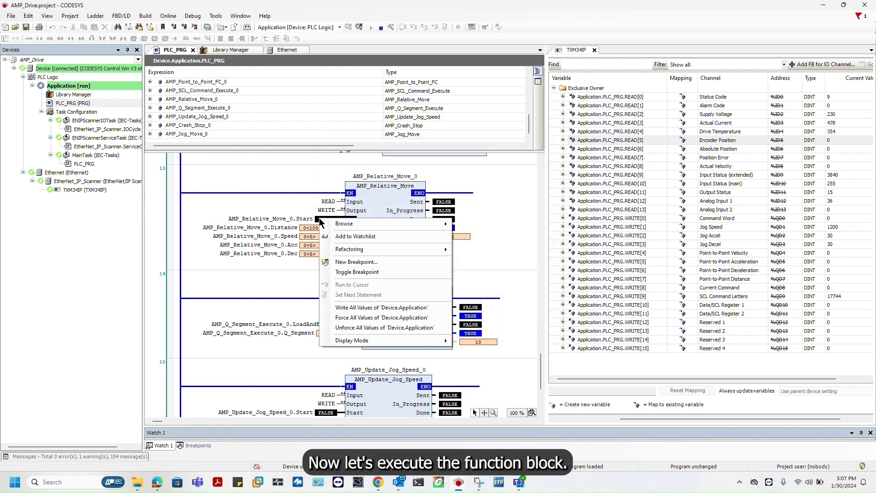
click(360, 308)
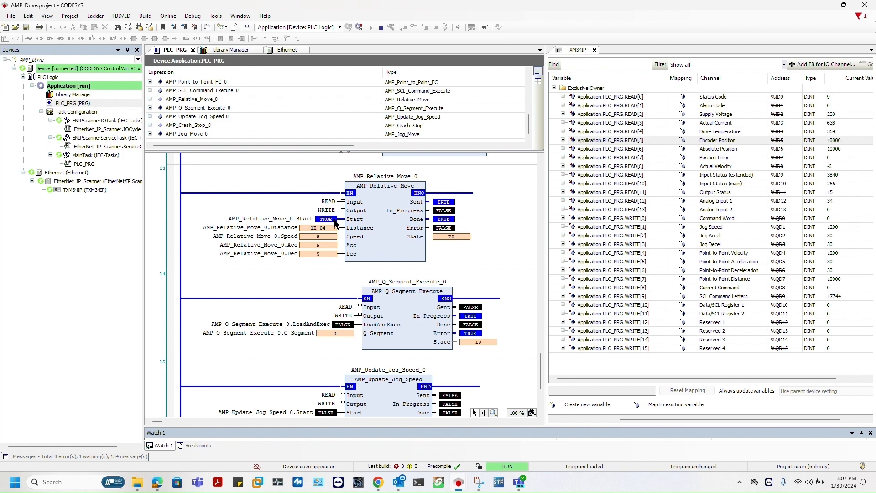
Reset AMP_Relative_Move_0.Start to FALSE by preparing the value and writing it to the application.
double_click(334, 219)
right_click(334, 219)
click(394, 309)
Compare the drive's Encoder Position and Absolute Position feedback with the commanded relative move.
click(839, 140)
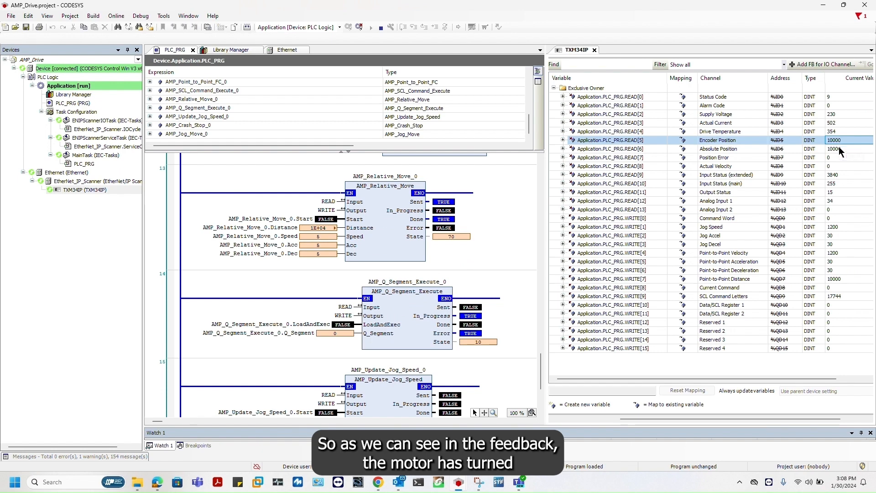
click(838, 148)
click(838, 143)
click(834, 151)
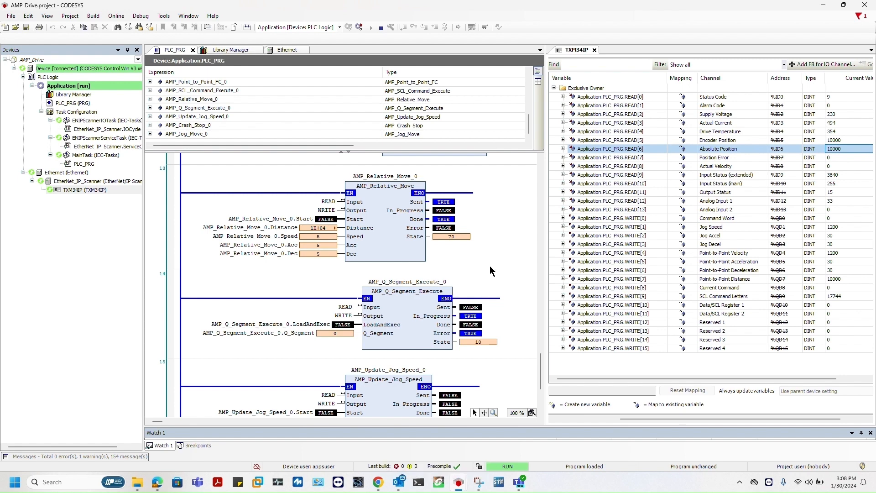
scroll(493, 309, down, 3)
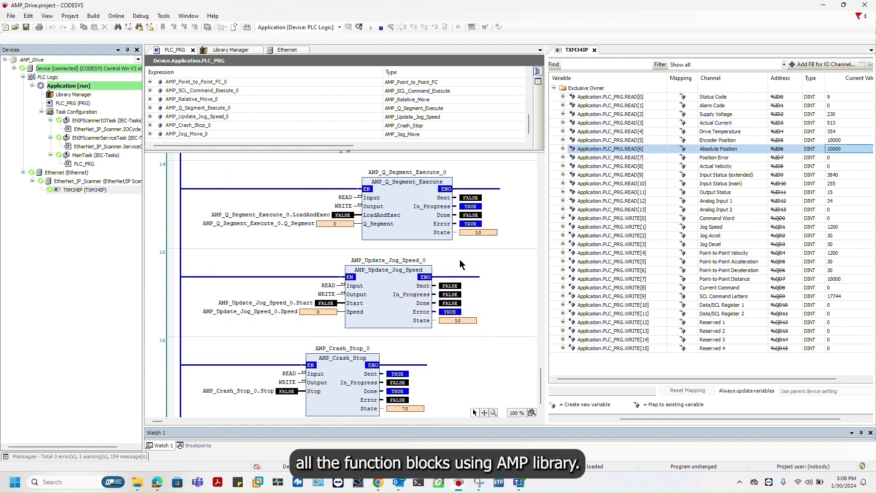
scroll(439, 259, down, 1)
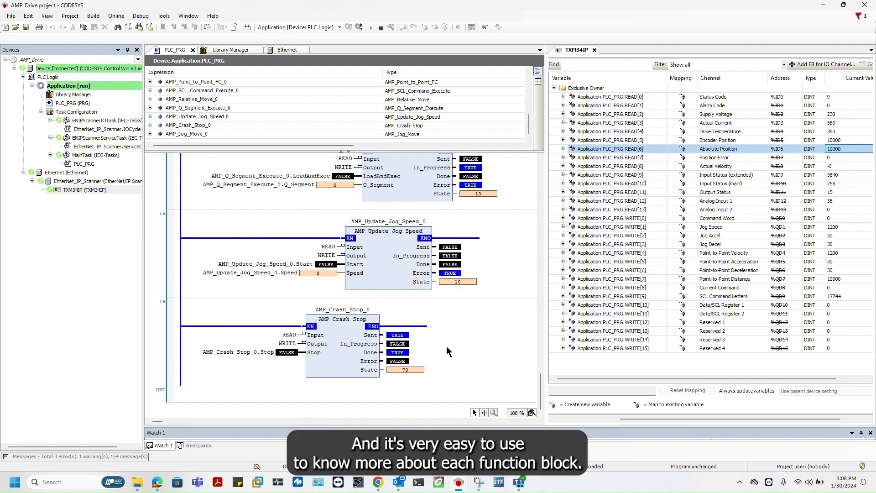
scroll(447, 352, up, 12)
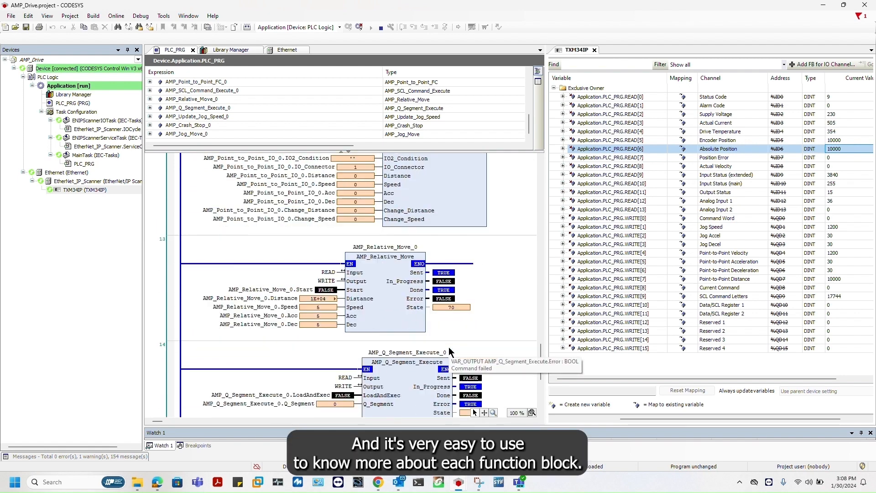
scroll(449, 348, up, 15)
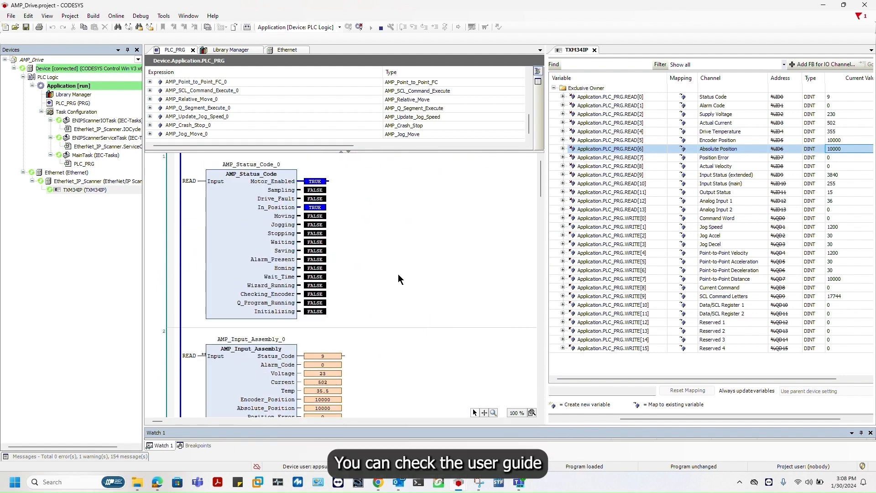
Open the Library Manager and list the function blocks of the AMP_EthernetIP_LD library.
click(231, 50)
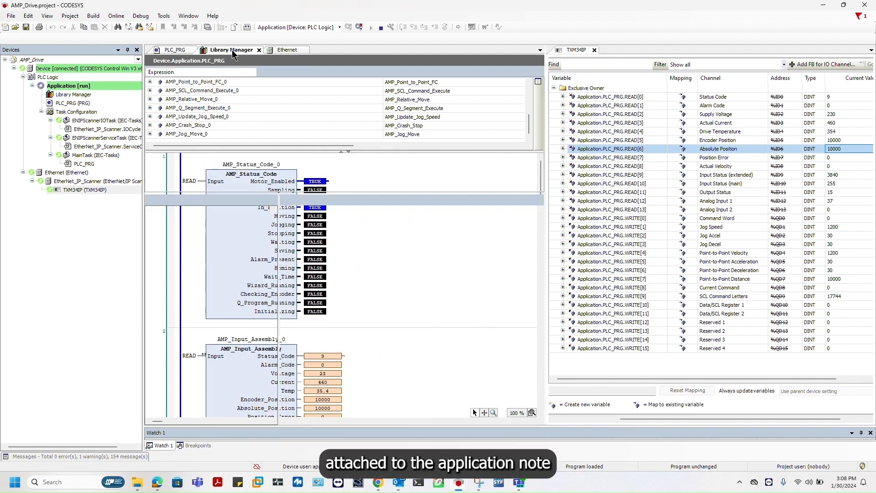
click(200, 102)
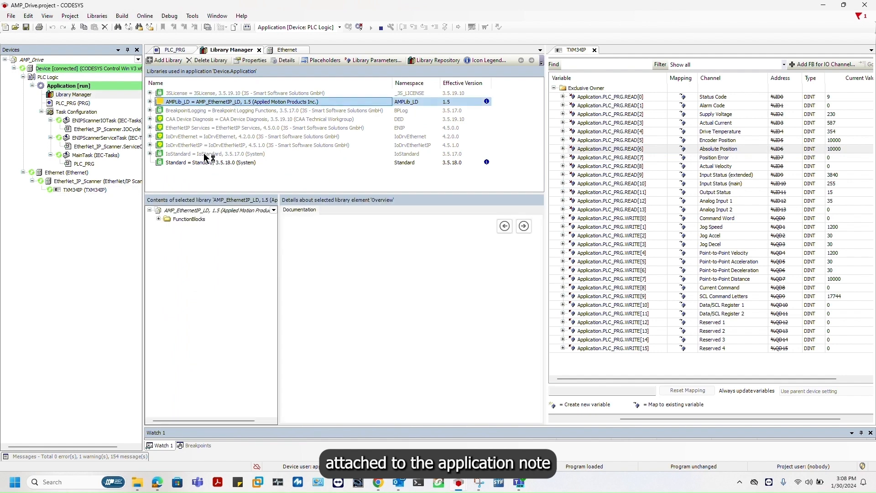
click(159, 220)
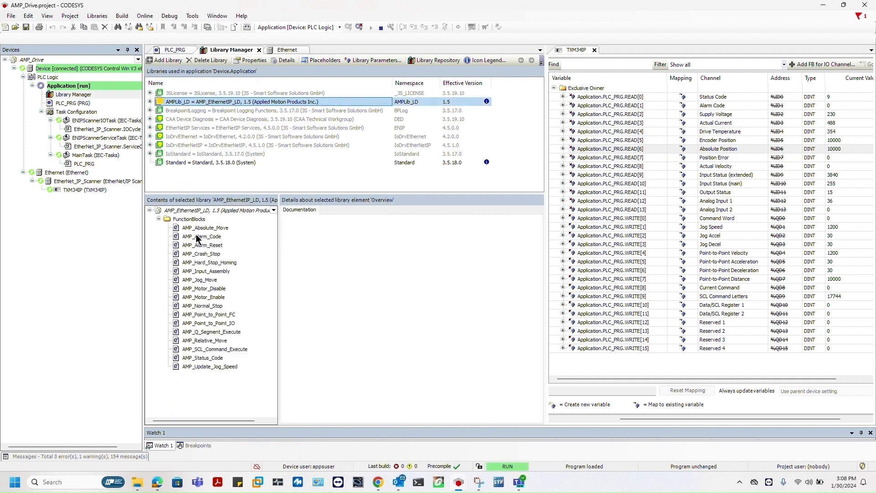
Review the library documentation of AMP_Absolute_Move, AMP_Alarm_Code, AMP_Alarm_Reset and AMP_Input_Assembly.
click(201, 228)
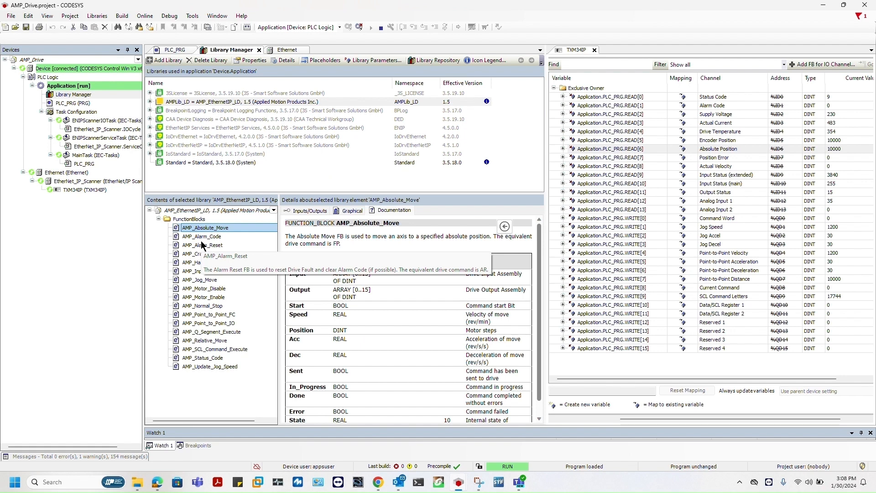
scroll(329, 308, down, 2)
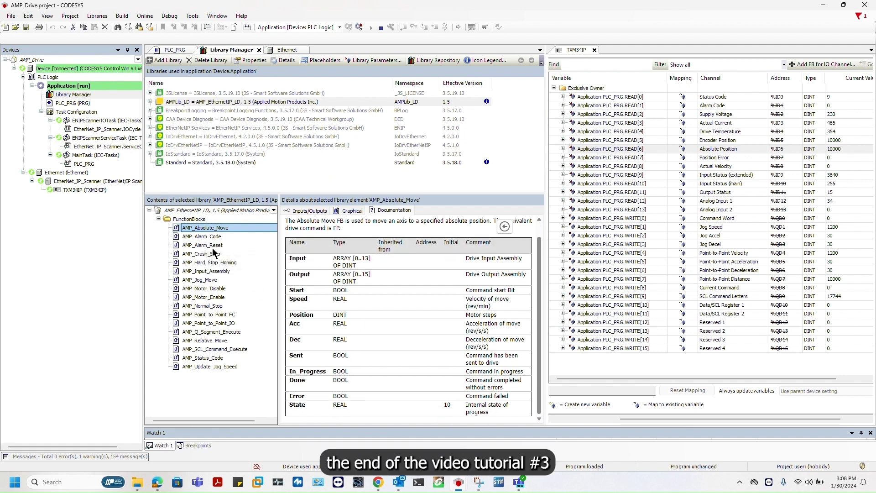
click(203, 236)
click(203, 245)
click(205, 271)
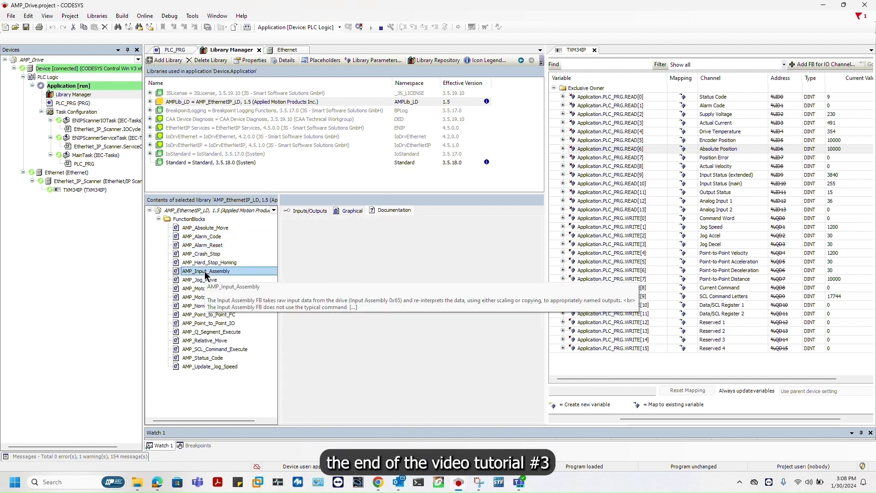